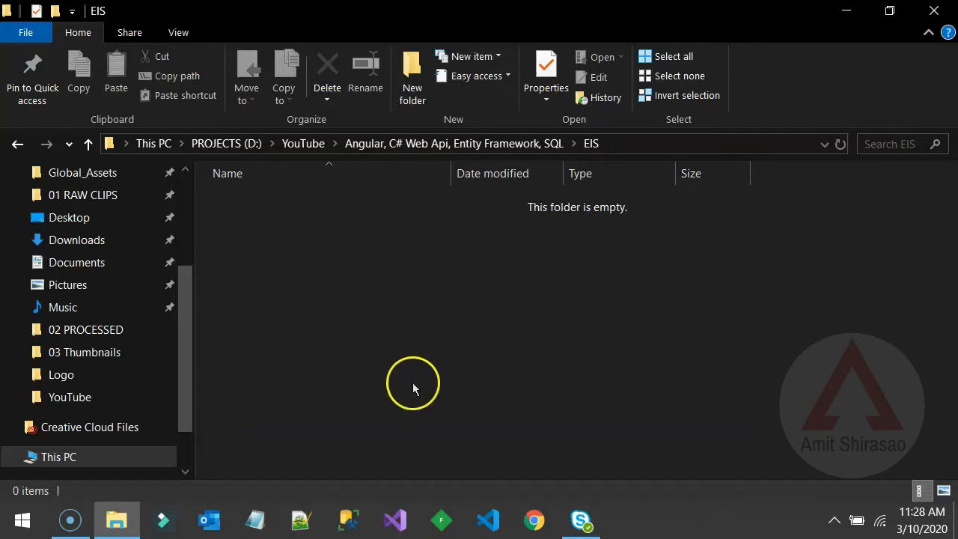
- Switch to Visual Studio and start a new project from the C# ASP.NET Web Application (.NET Framework) template
click(412, 519)
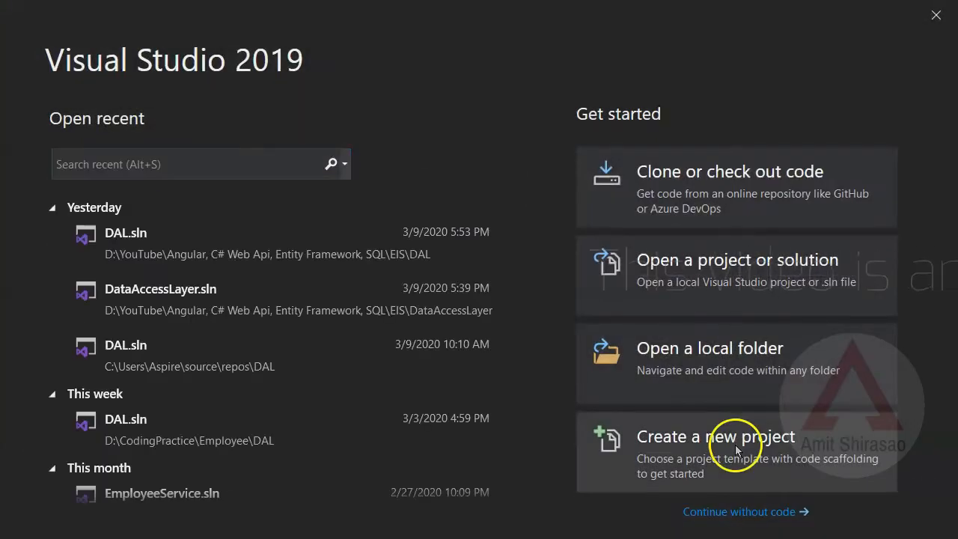
click(735, 450)
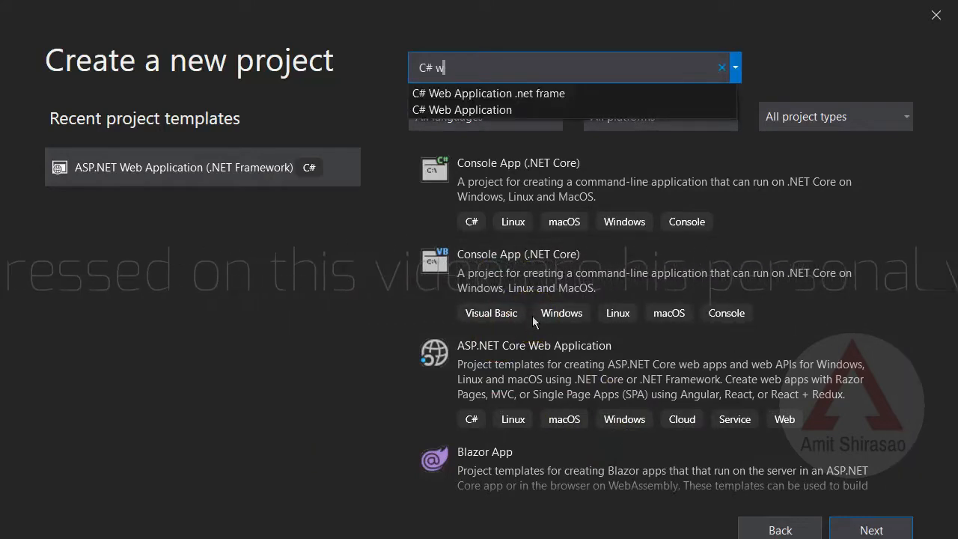
text(eb Application .net frame)
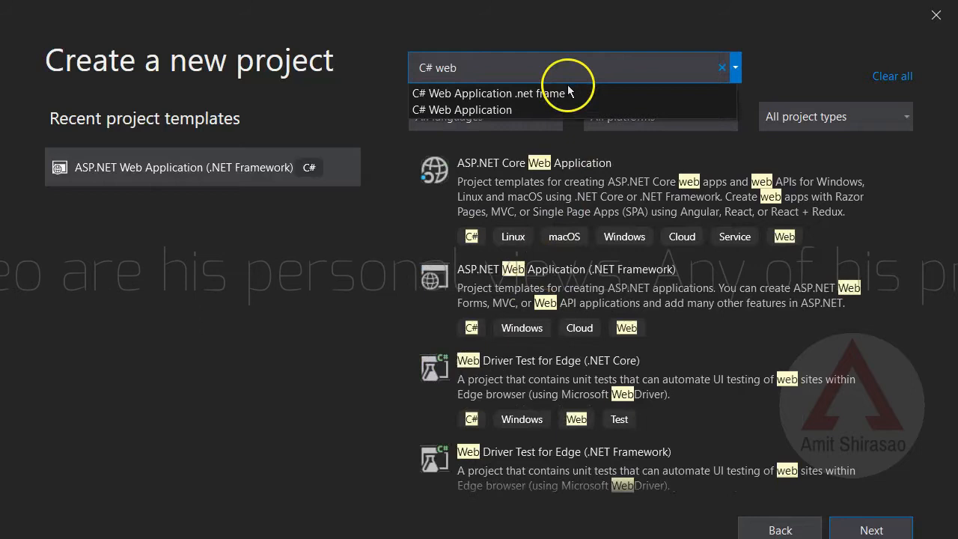
click(602, 92)
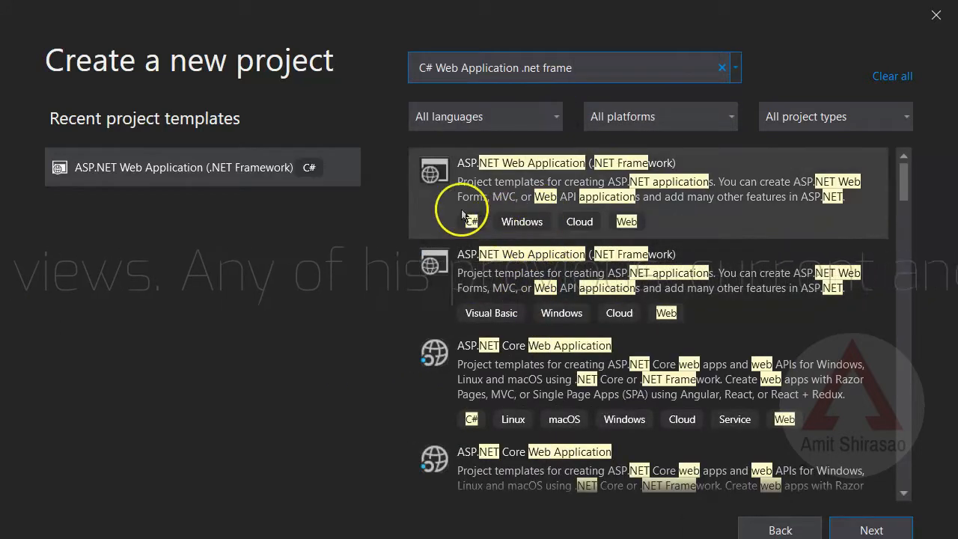
click(458, 203)
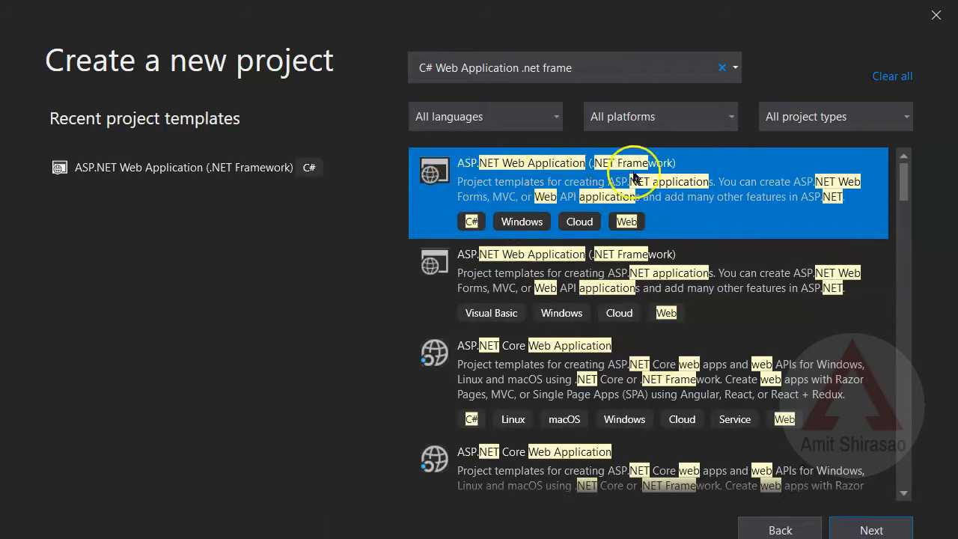
click(488, 202)
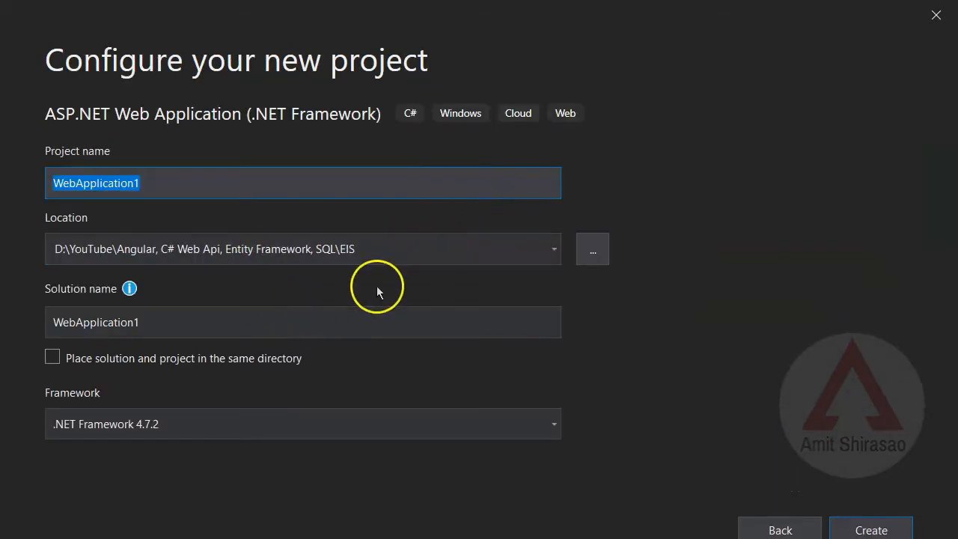
- Set the project location to the EIS folder path from File Explorer, D:\YouTube\Angular, C# Web Api, Entity Framework, SQL\EIS
key(alt+Tab)
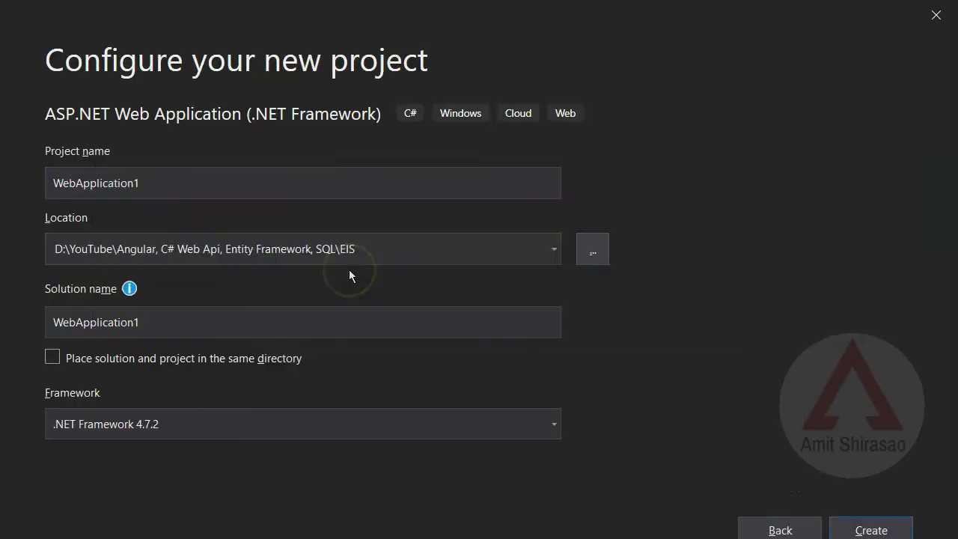
click(618, 144)
key(ctrl+c)
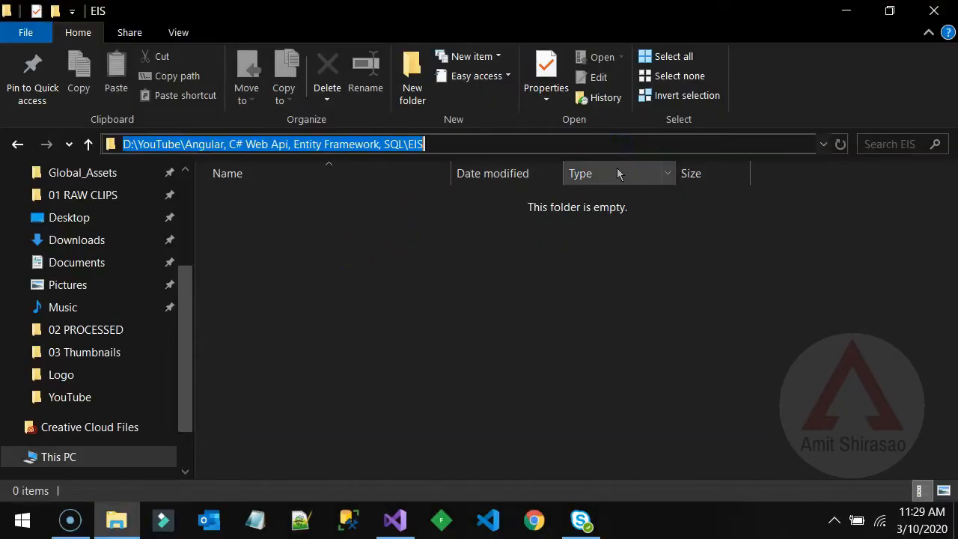
key(alt+Tab)
click(398, 248)
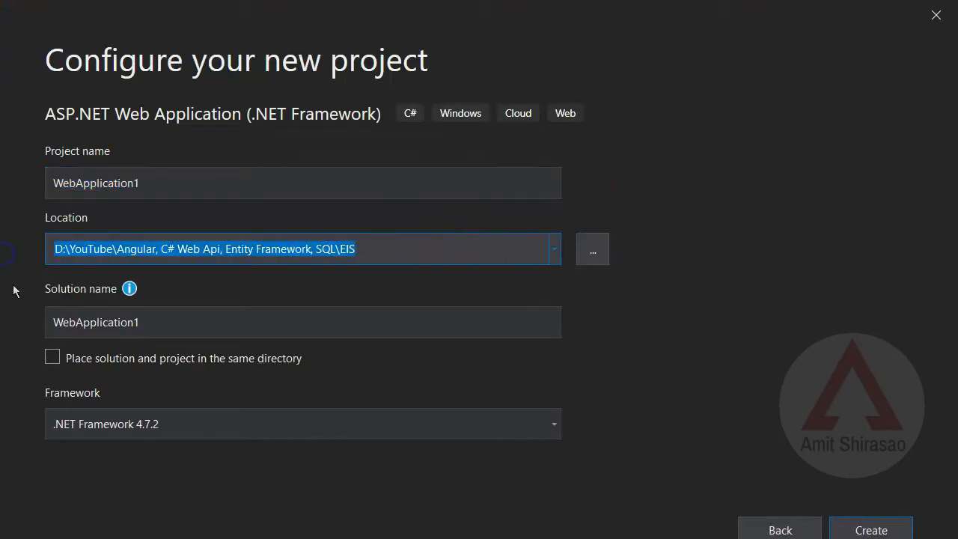
key(ctrl+v)
- Name the solution DAL and the project Service
double_click(252, 320)
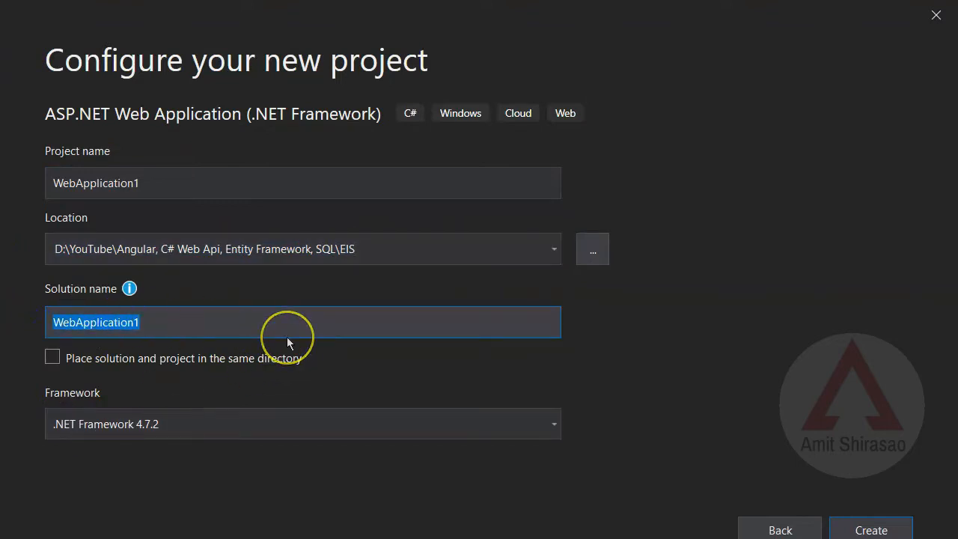
text(DAL)
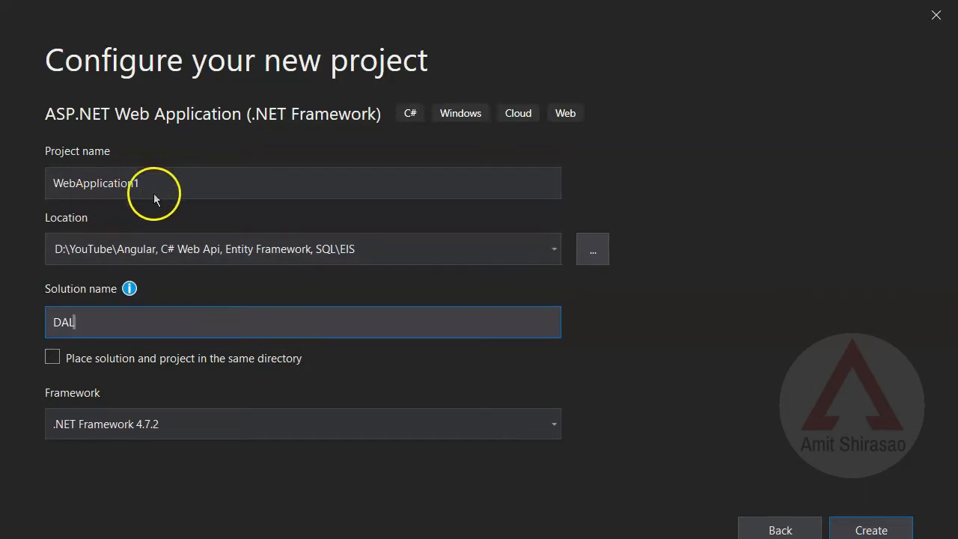
drag(157, 184, 51, 184)
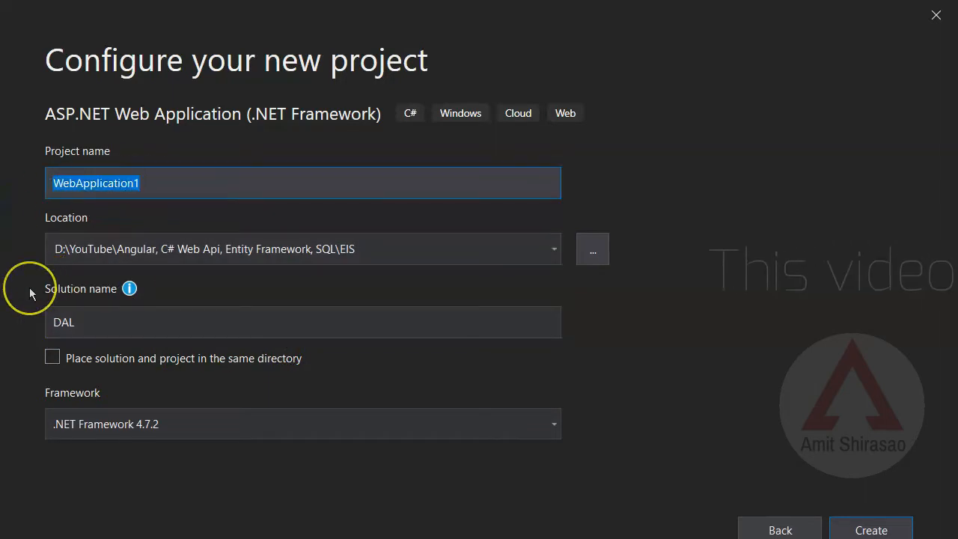
text(Service)
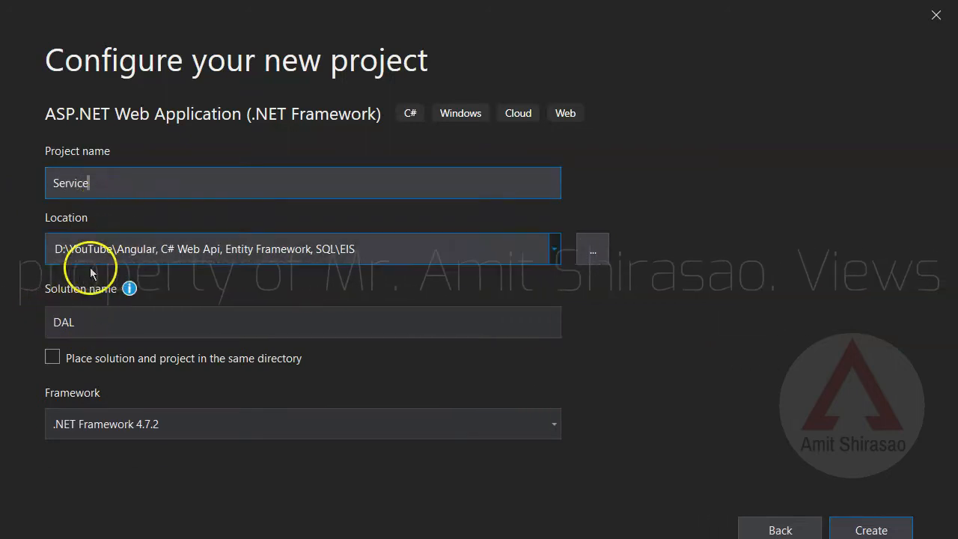
double_click(64, 320)
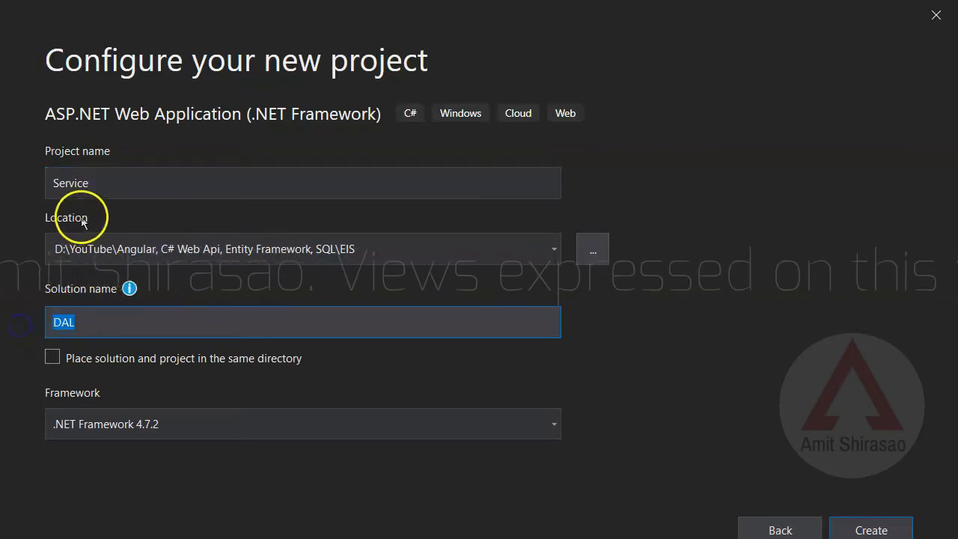
double_click(71, 182)
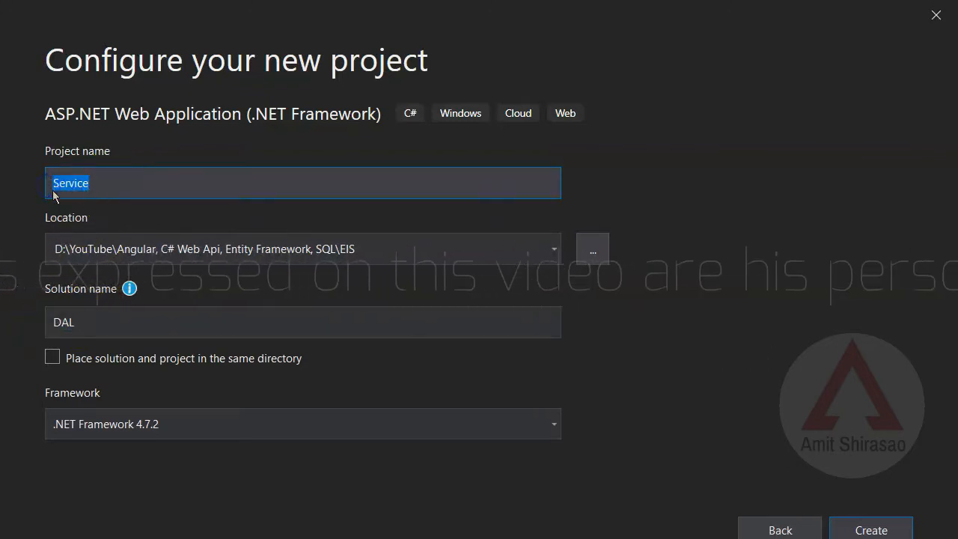
- Choose .NET Framework 4.7.2 as the target framework and proceed to the web application template selection
click(140, 422)
click(138, 399)
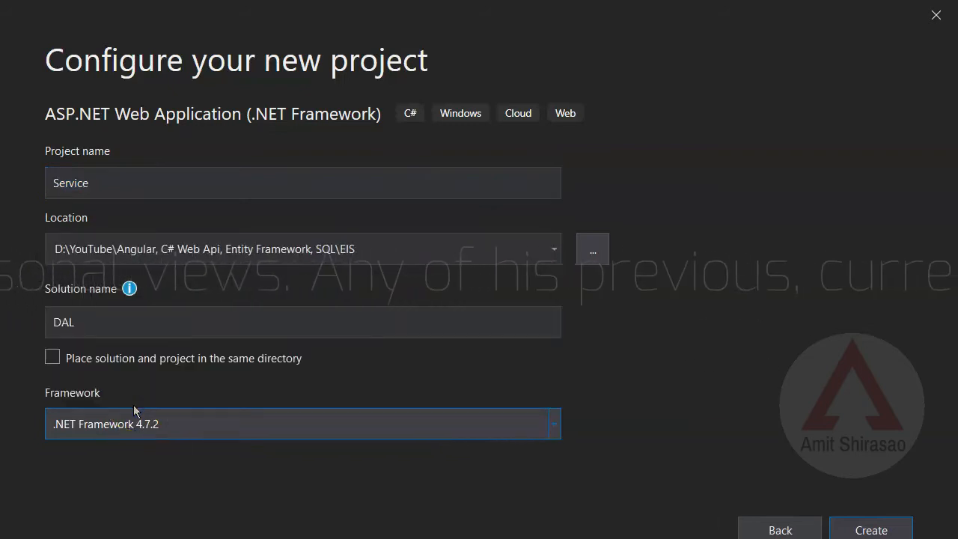
click(870, 530)
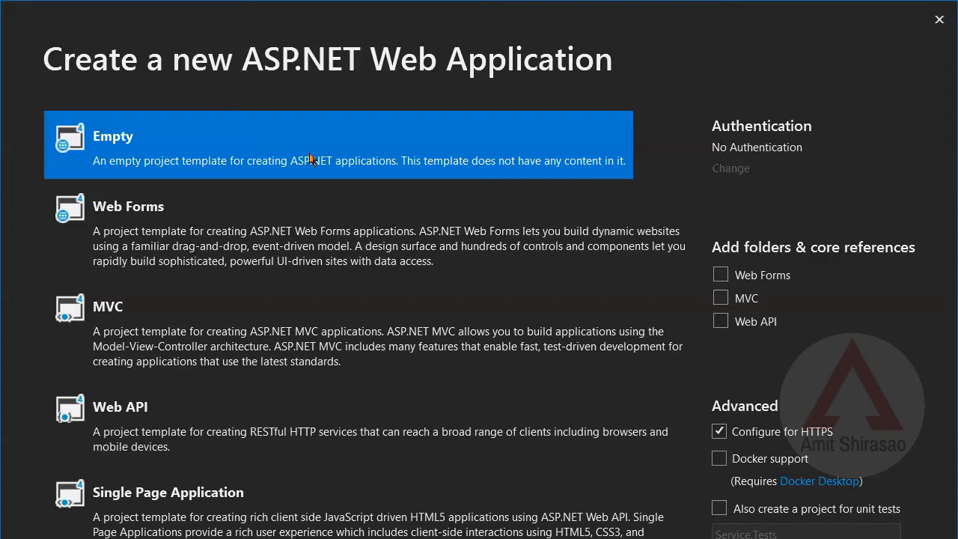
- Create the application from the Empty template with Web API core references, and dismiss the trial license notification
click(723, 323)
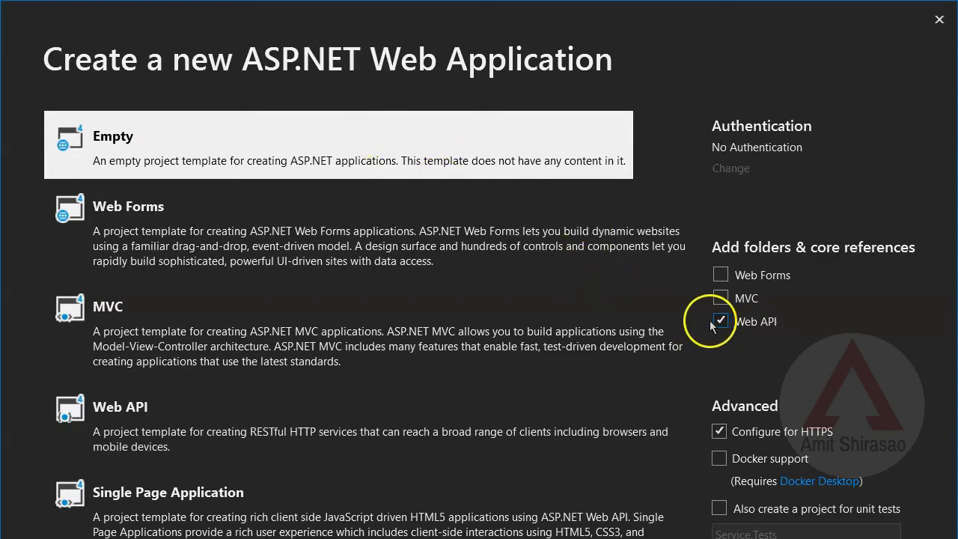
key(Return)
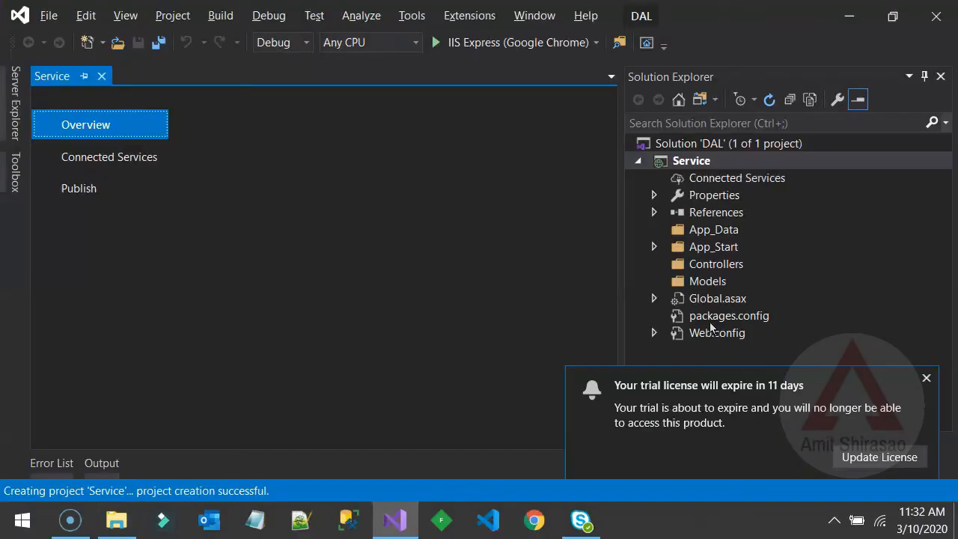
click(926, 377)
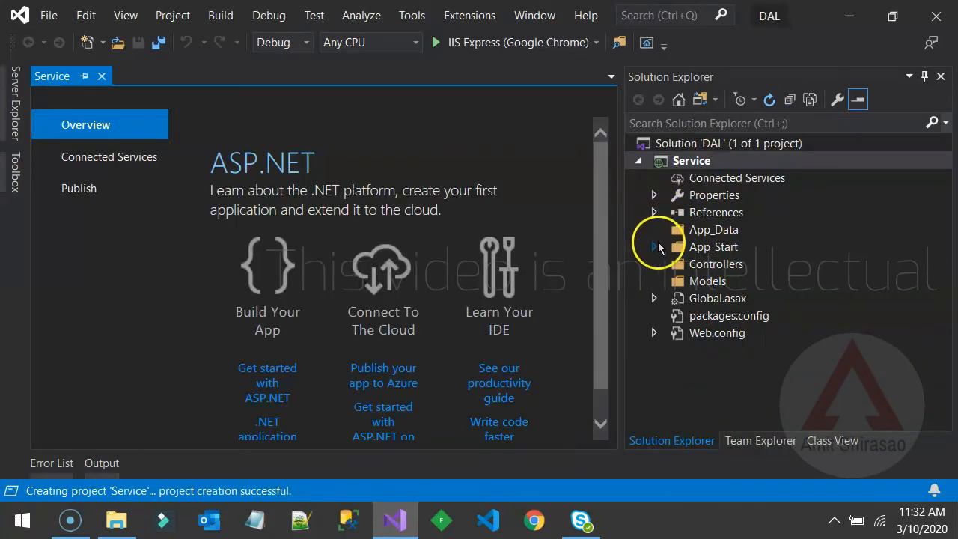
- Expand App_Start and Global.asax in the Service project and open WebApiConfig.cs
click(656, 246)
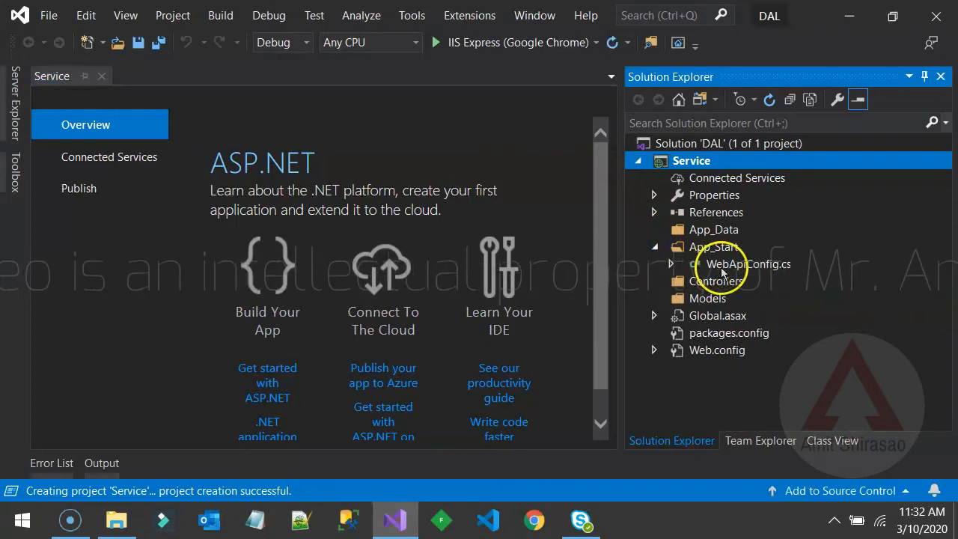
click(654, 314)
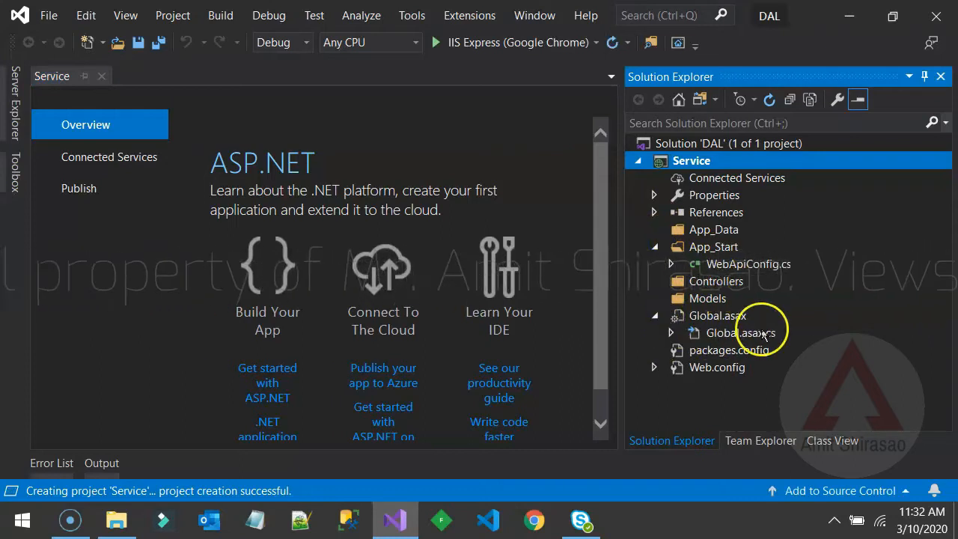
double_click(739, 266)
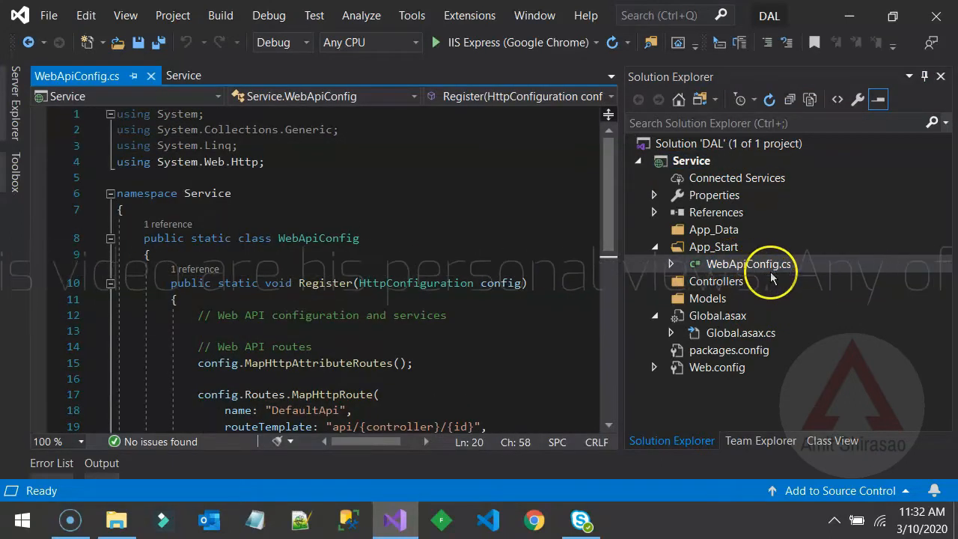
- Examine the Web API route registration in the Register method, including the route template and the optional id default
scroll(349, 261, down, 1)
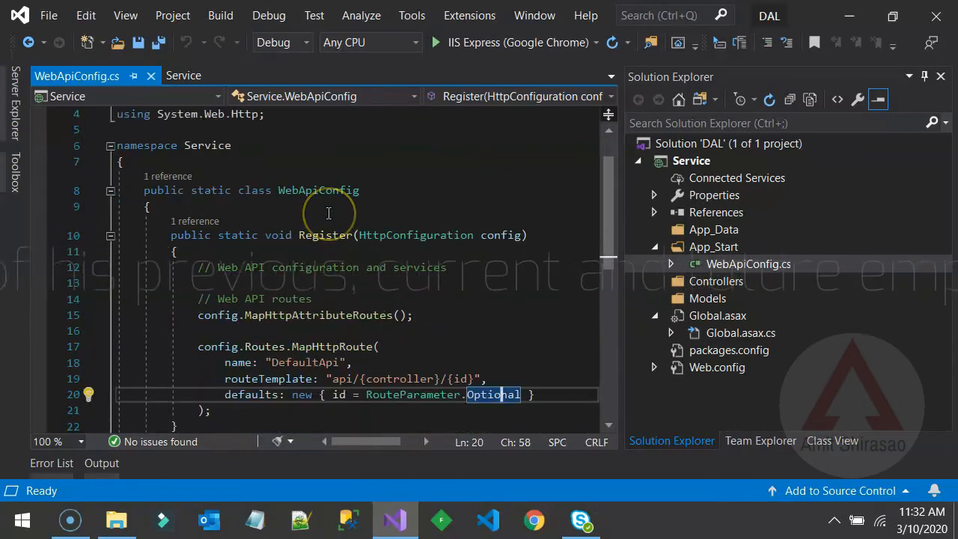
click(342, 423)
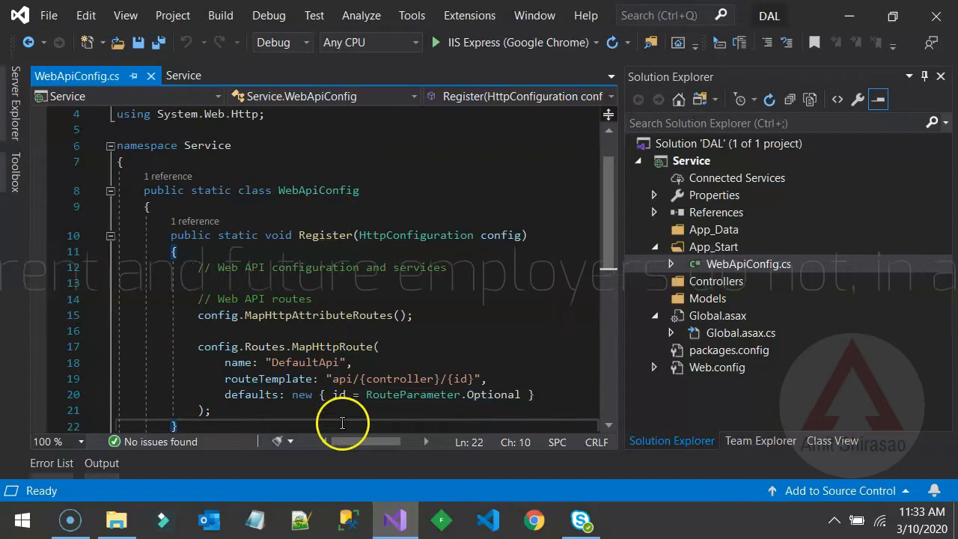
drag(198, 322, 230, 404)
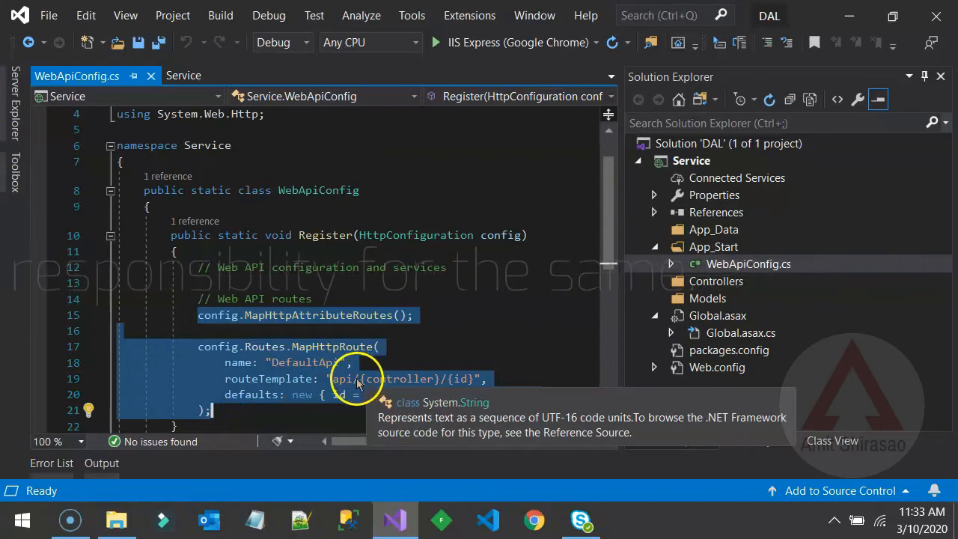
click(419, 378)
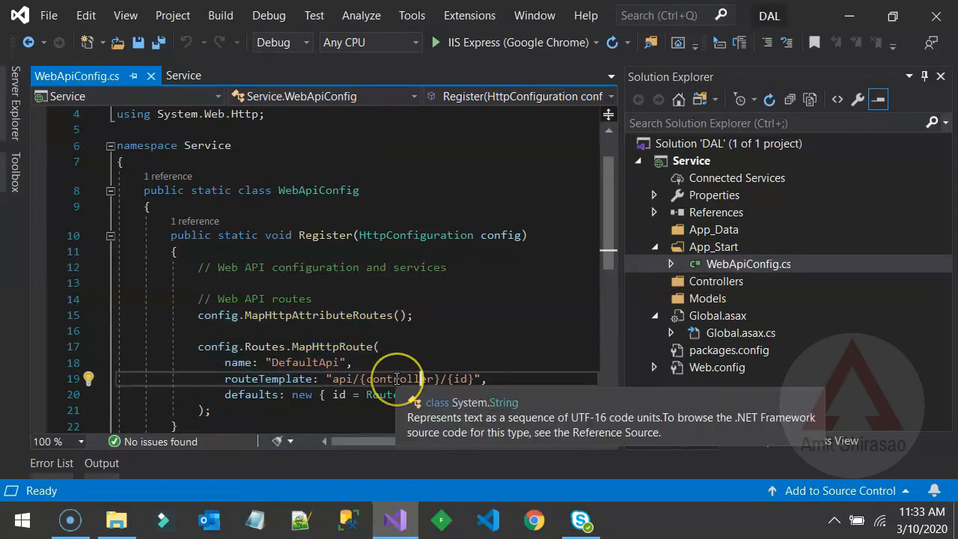
double_click(463, 378)
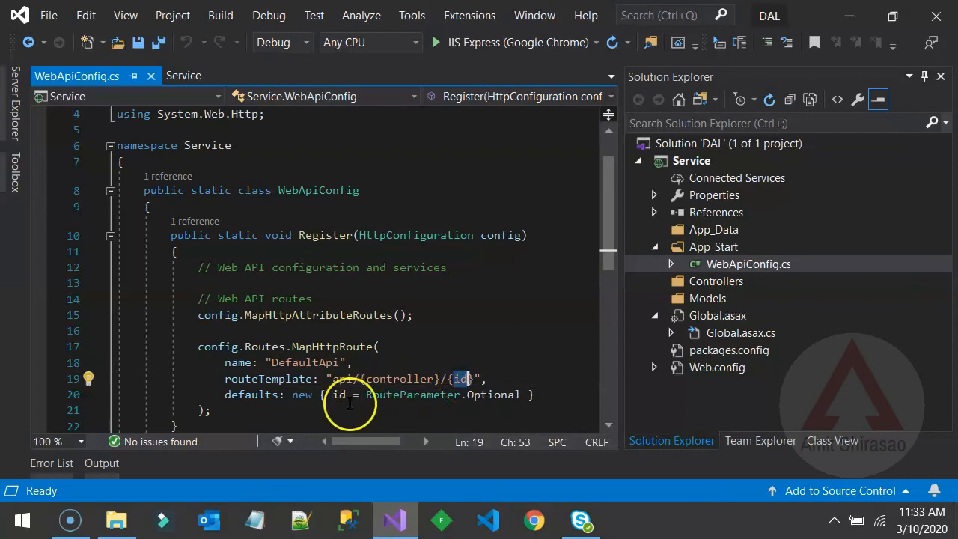
double_click(493, 398)
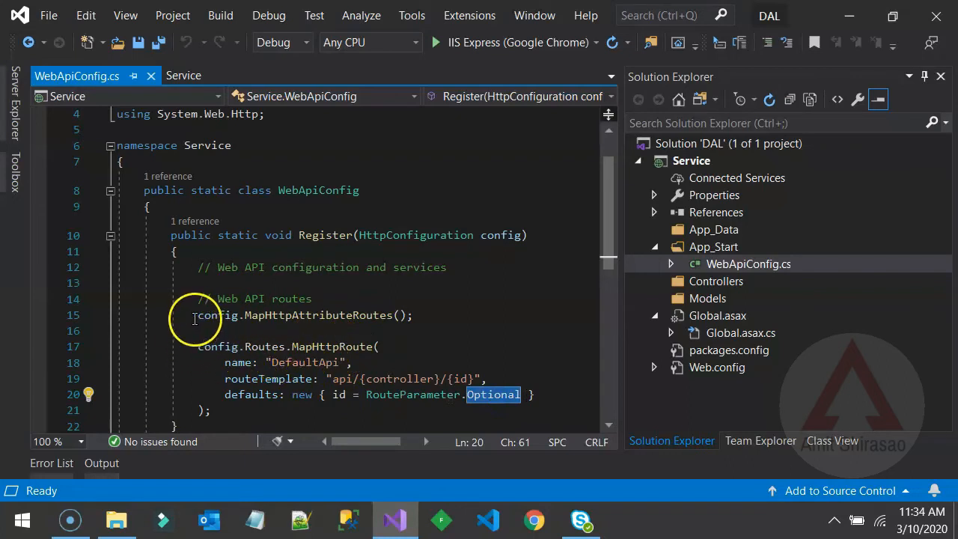
drag(196, 315, 219, 410)
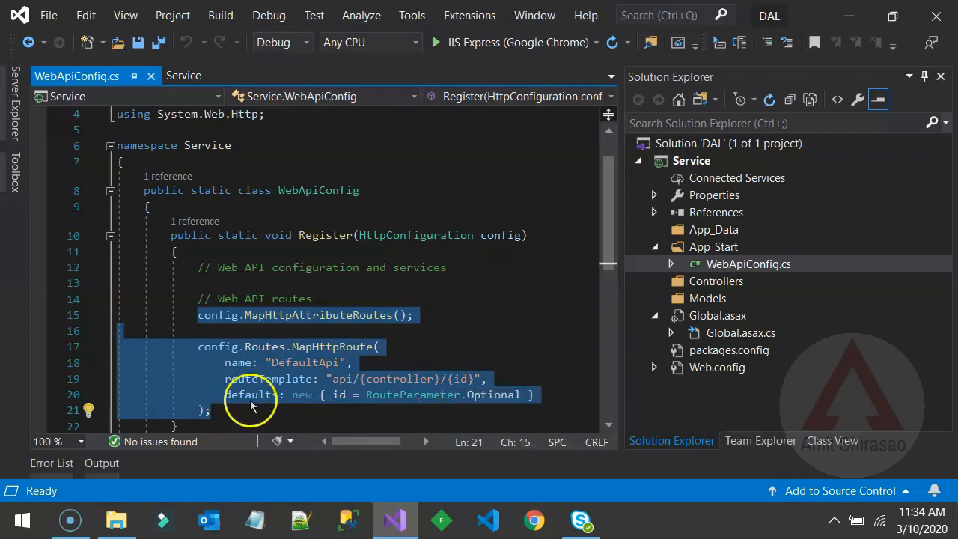
click(273, 410)
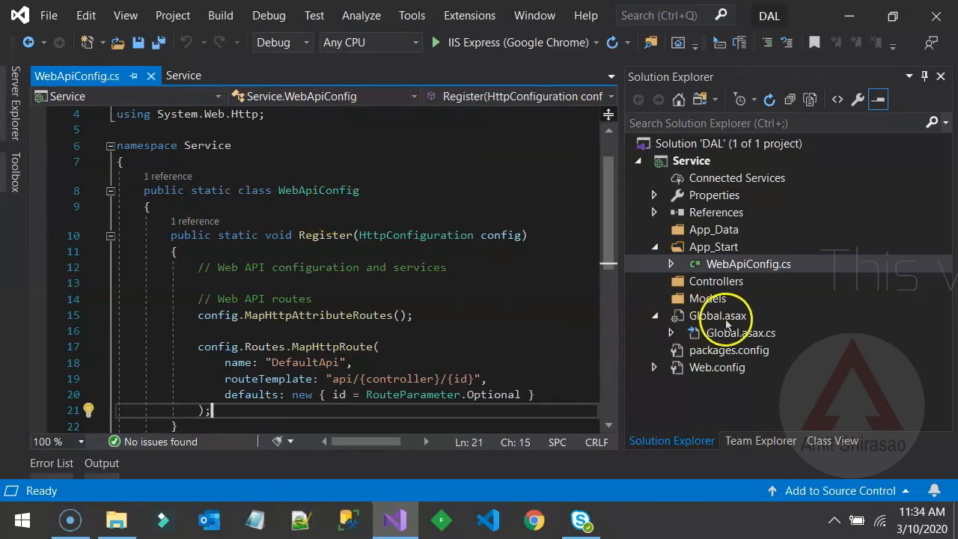
- Open Global.asax.cs and examine the GlobalConfiguration call in the Application_Start method
double_click(748, 335)
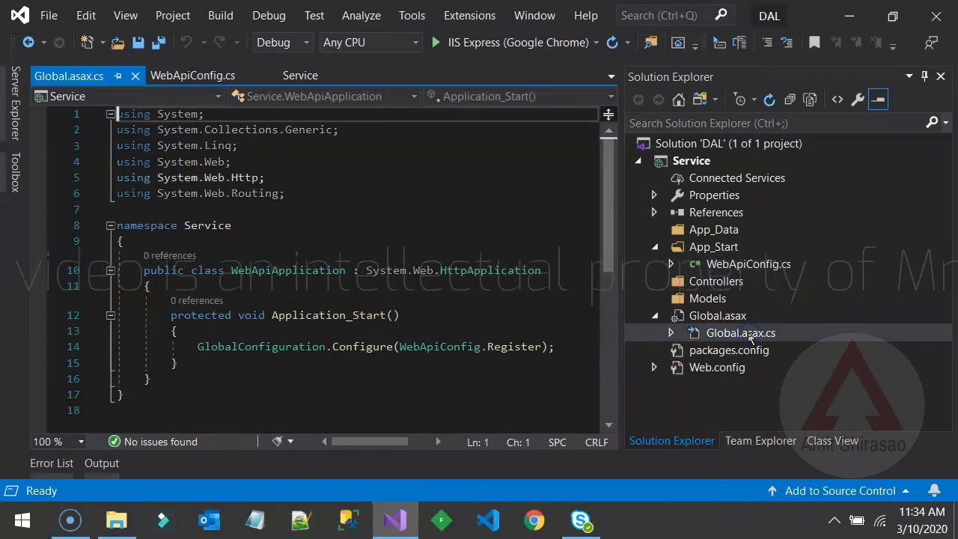
double_click(330, 317)
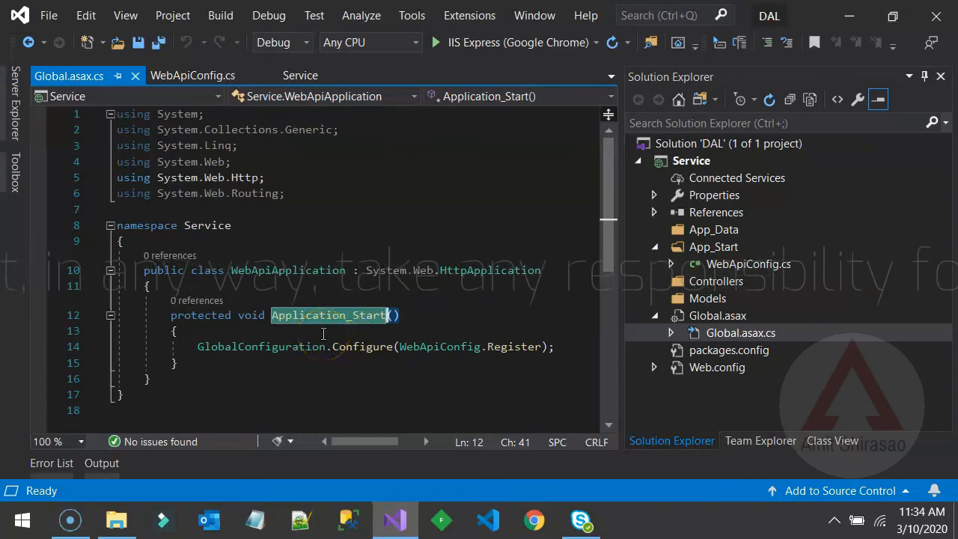
click(323, 333)
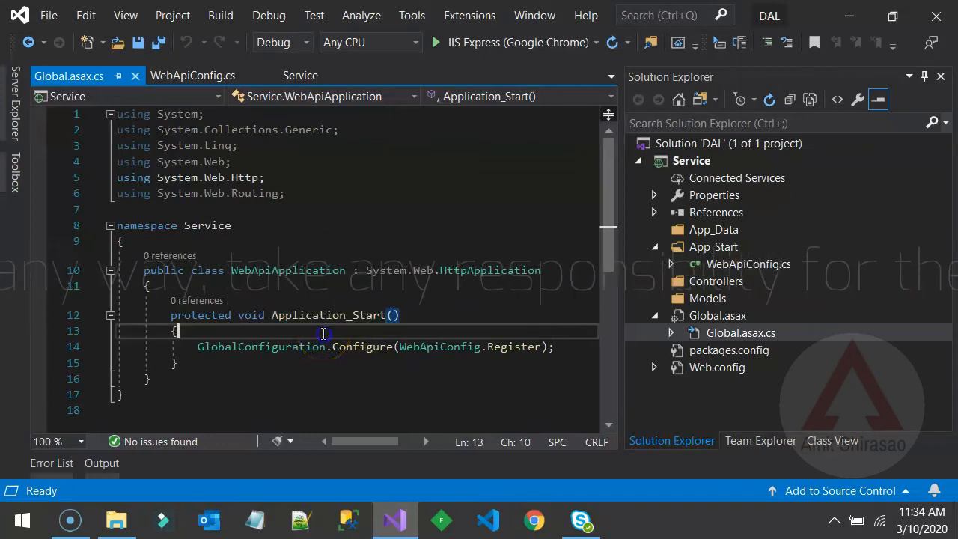
double_click(278, 348)
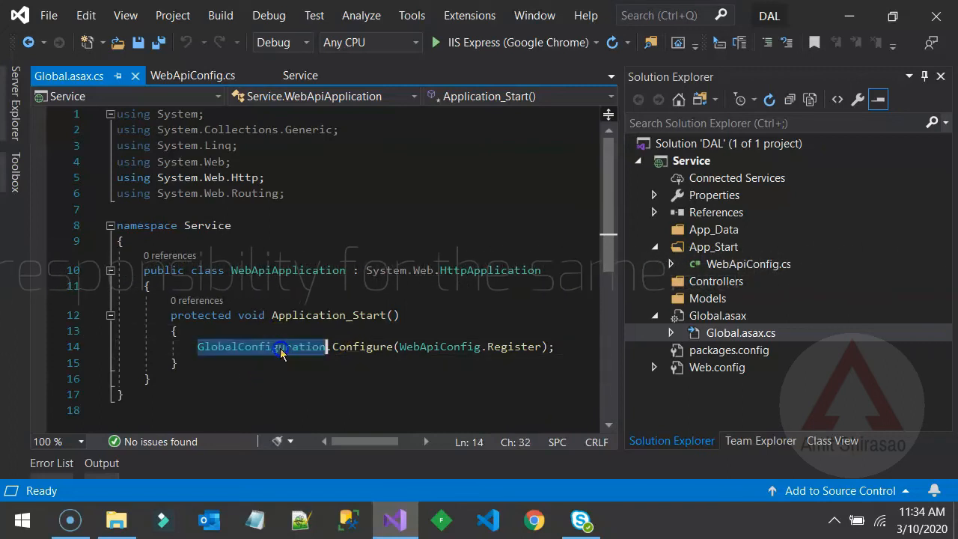
- Trace the WebApiConfig.Register argument in Application_Start to the Register method definition in WebApiConfig.cs
double_click(414, 349)
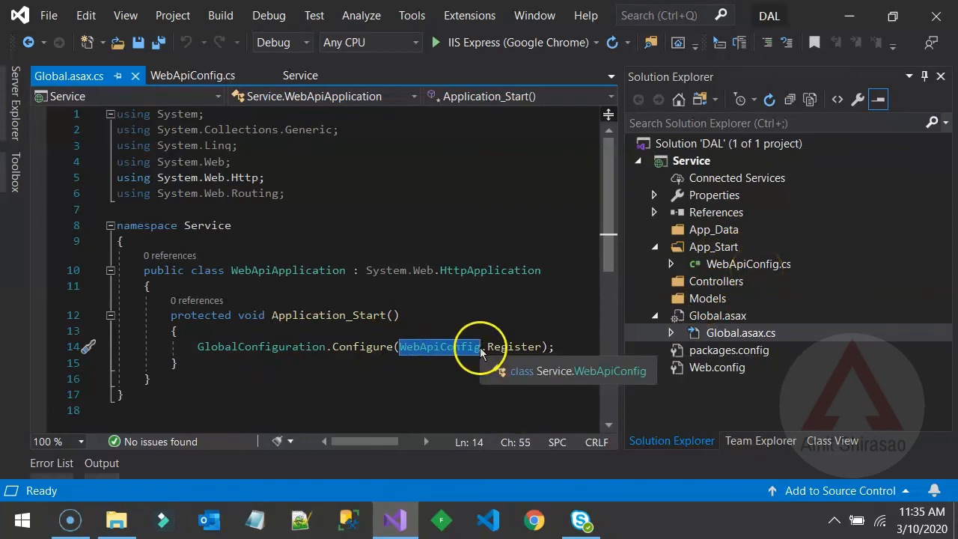
click(508, 349)
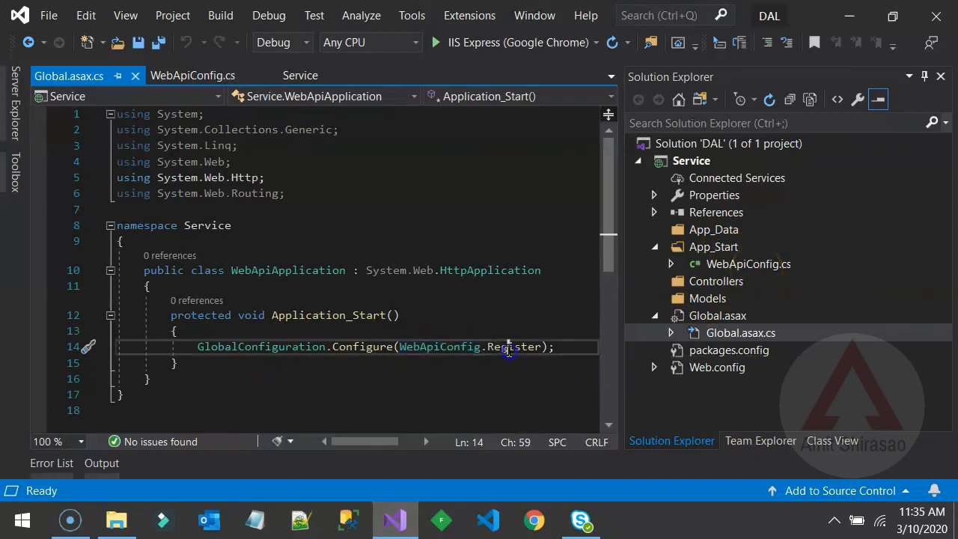
click(201, 77)
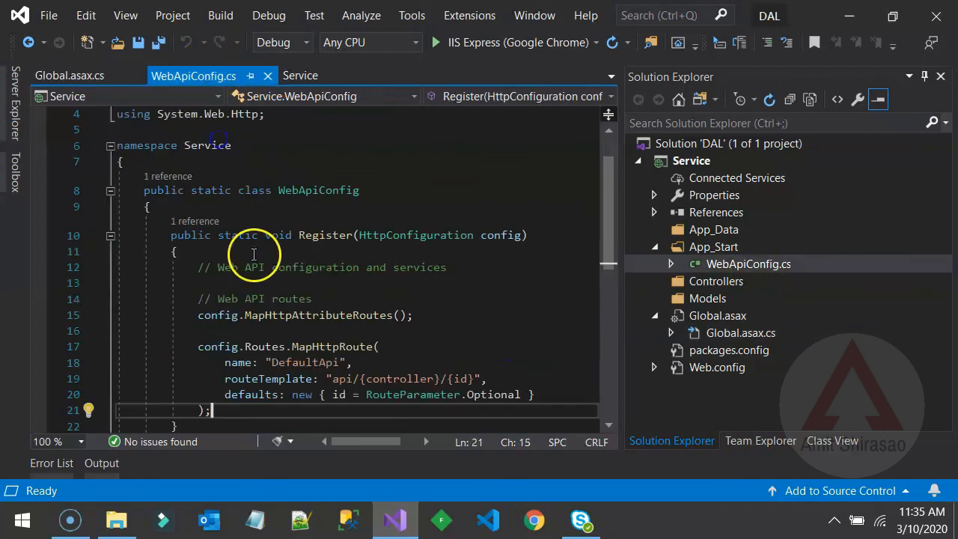
double_click(336, 237)
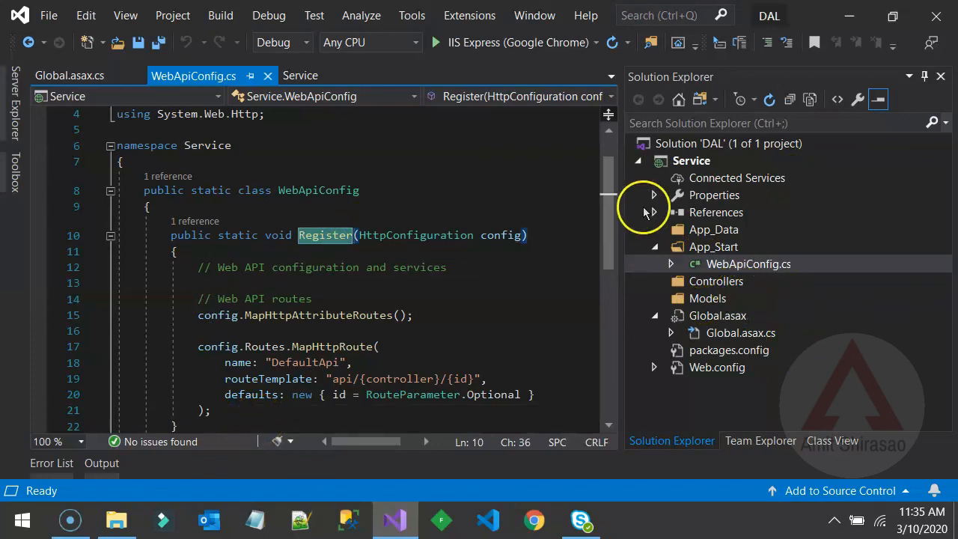
- Expand the Service project's References, look through the listed assemblies, and collapse the node again
click(645, 212)
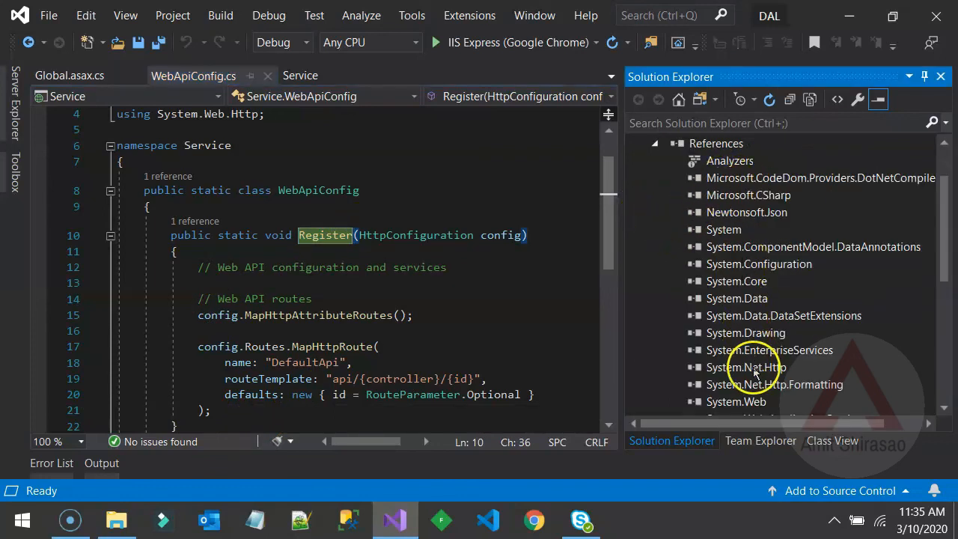
scroll(753, 368, down, 4)
scroll(752, 368, up, 5)
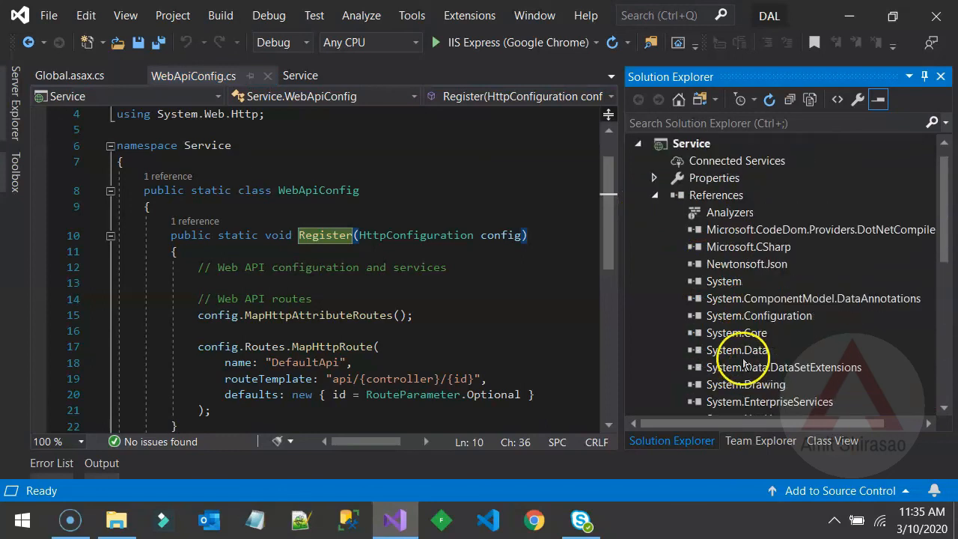
scroll(744, 364, up, 1)
click(654, 212)
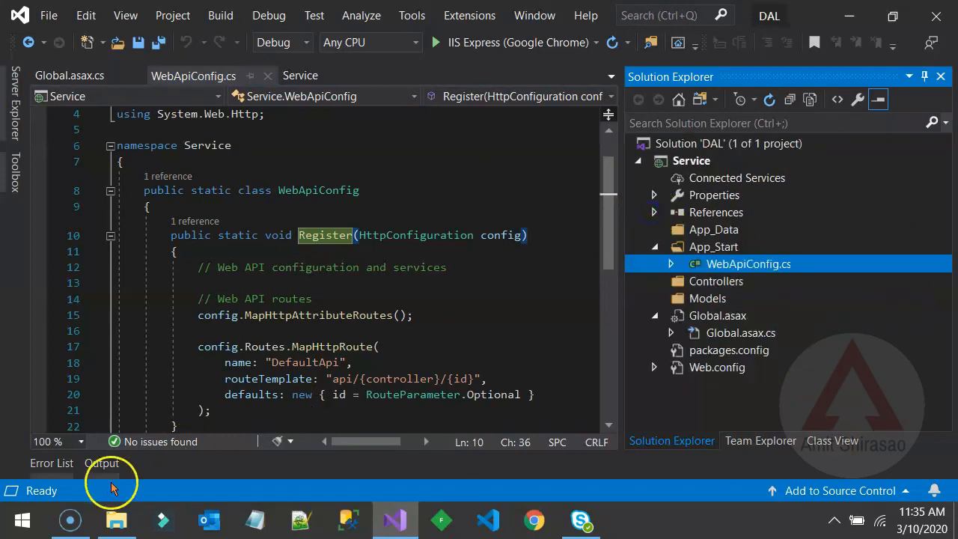